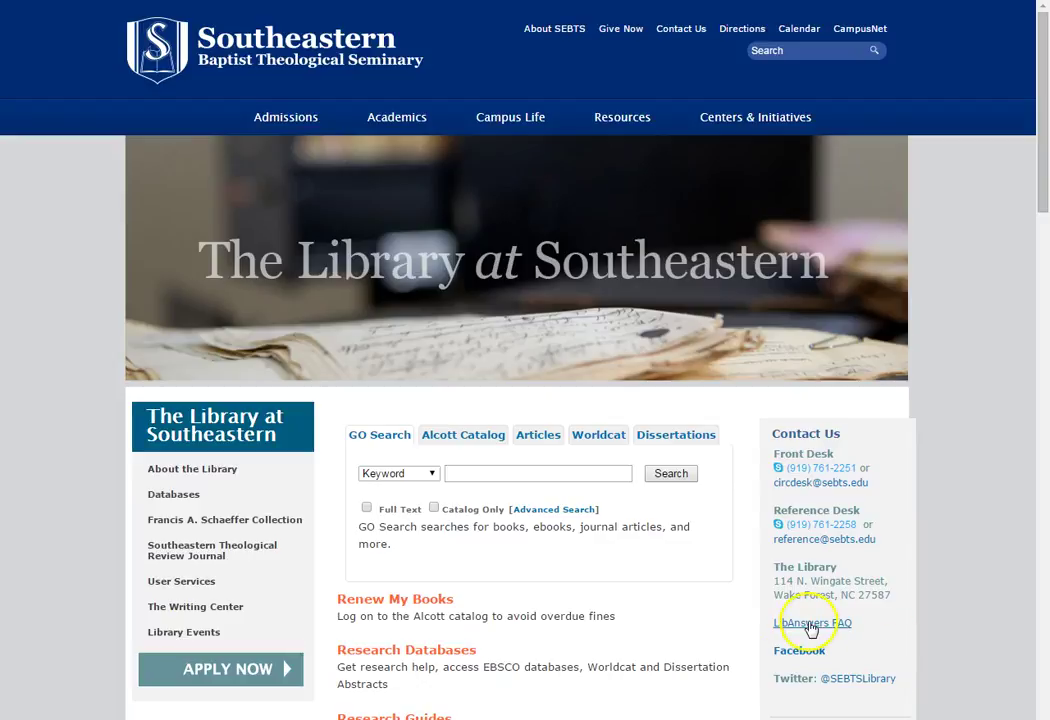
Run a GO Search for the keyword 'problem of evil'
{"action": "scroll", "coordinate": [632, 577], "scroll_direction": "down", "scroll_amount": 1}
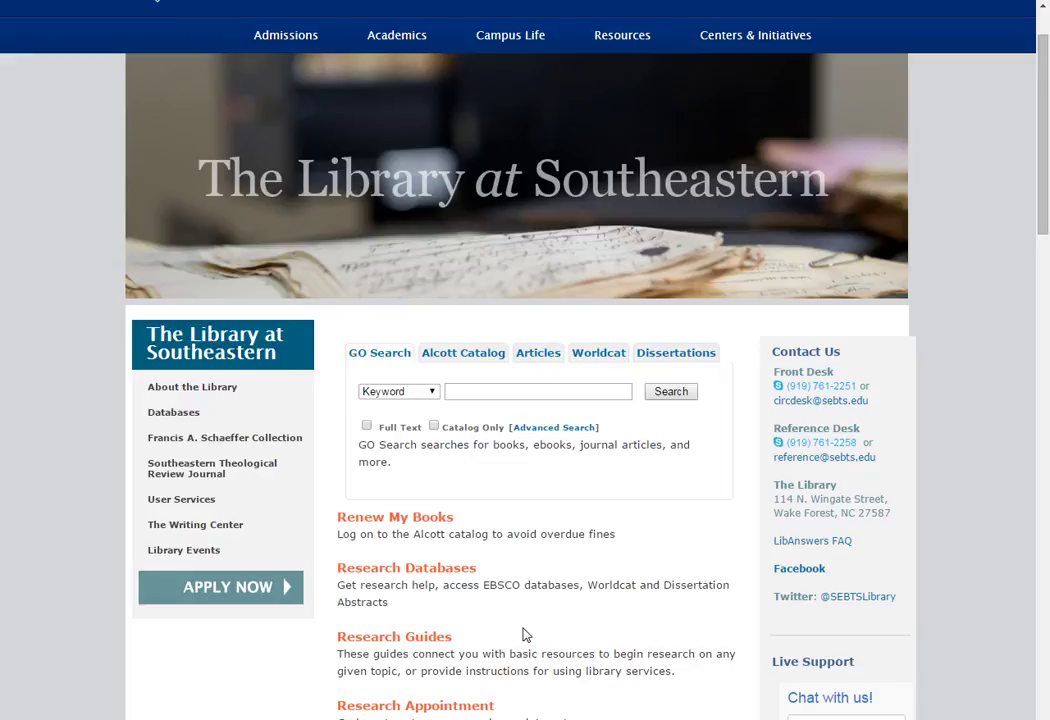
{"action": "left_click", "coordinate": [540, 389]}
{"action": "type", "text": "proble"}
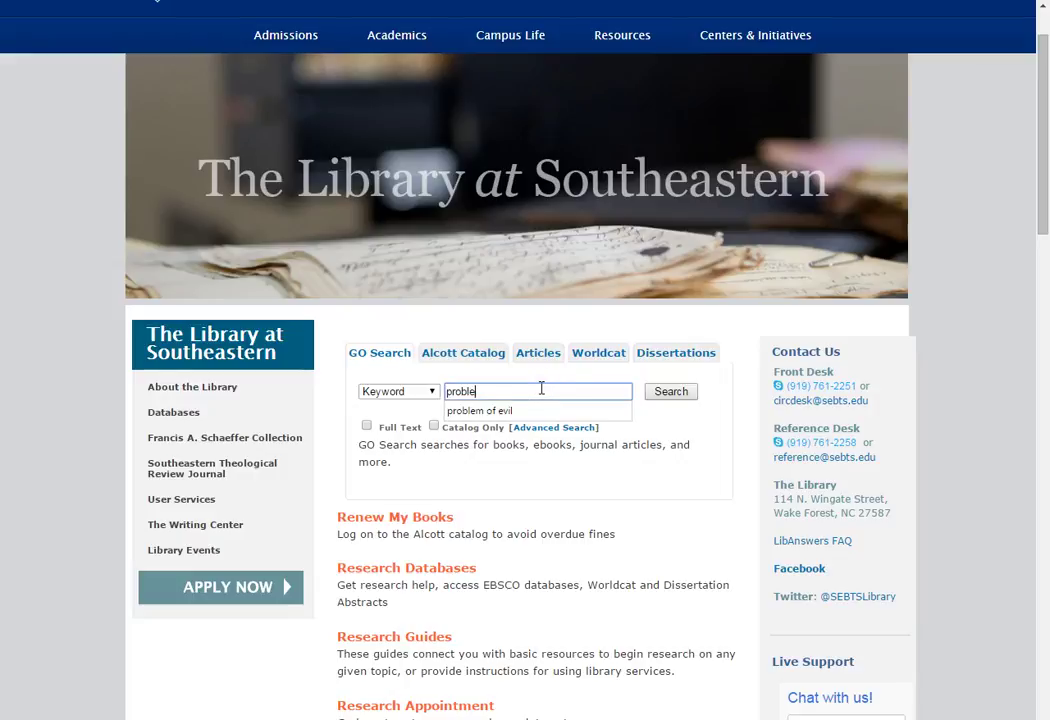
{"action": "type", "text": "m of evil"}
{"action": "key", "text": "Return"}
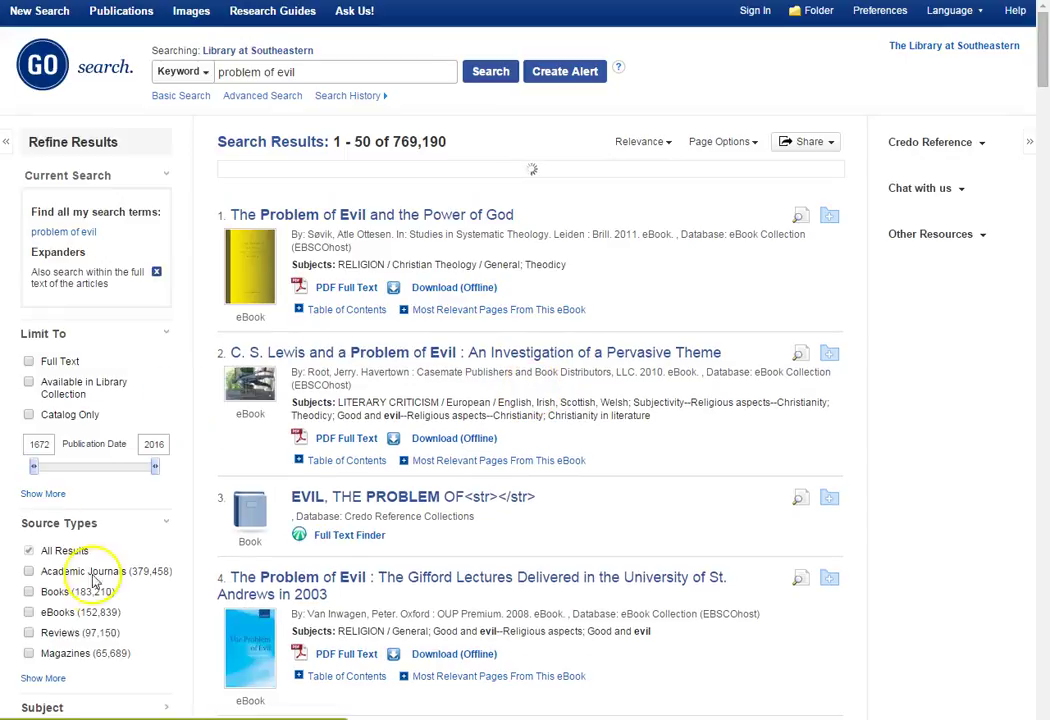
Limit the 'problem of evil' results to Academic Journals and scroll through them
{"action": "left_click", "coordinate": [28, 572]}
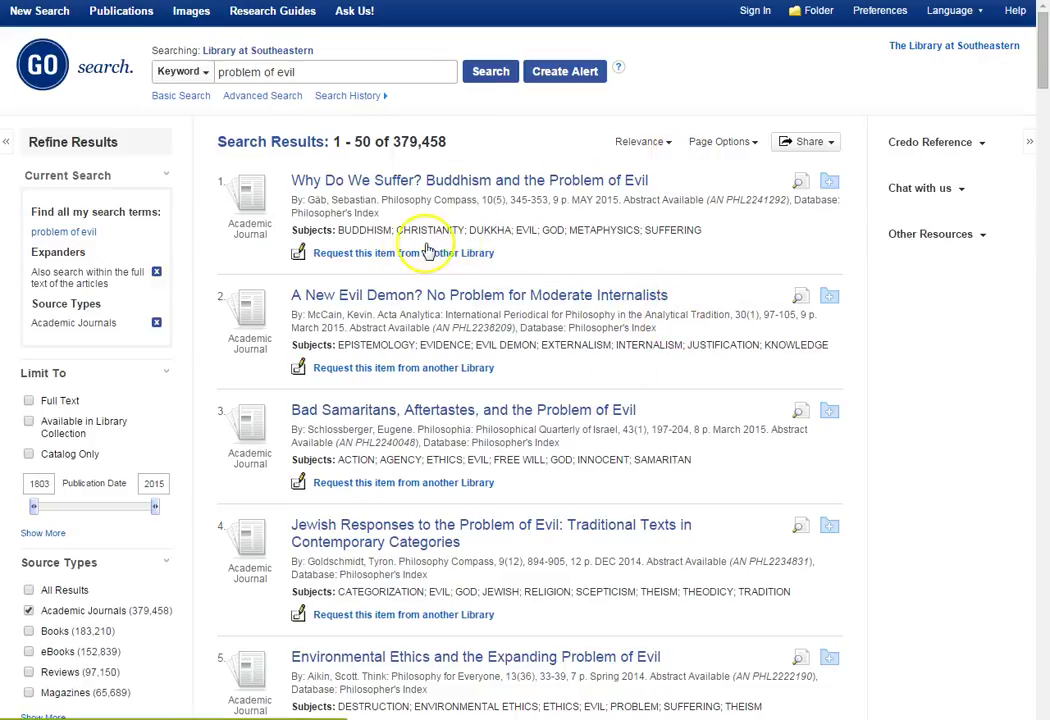
{"action": "scroll", "coordinate": [553, 295], "scroll_direction": "down", "scroll_amount": 1}
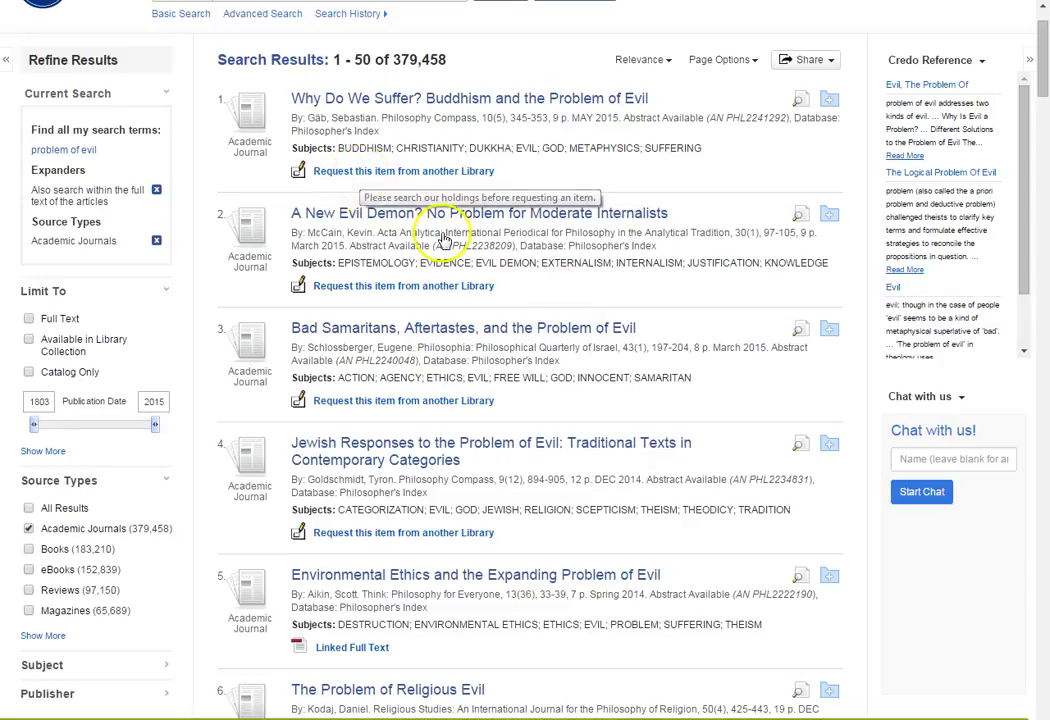
{"action": "scroll", "coordinate": [617, 250], "scroll_direction": "down", "scroll_amount": 1}
{"action": "scroll", "coordinate": [617, 250], "scroll_direction": "up", "scroll_amount": 1}
{"action": "scroll", "coordinate": [620, 245], "scroll_direction": "down", "scroll_amount": 1}
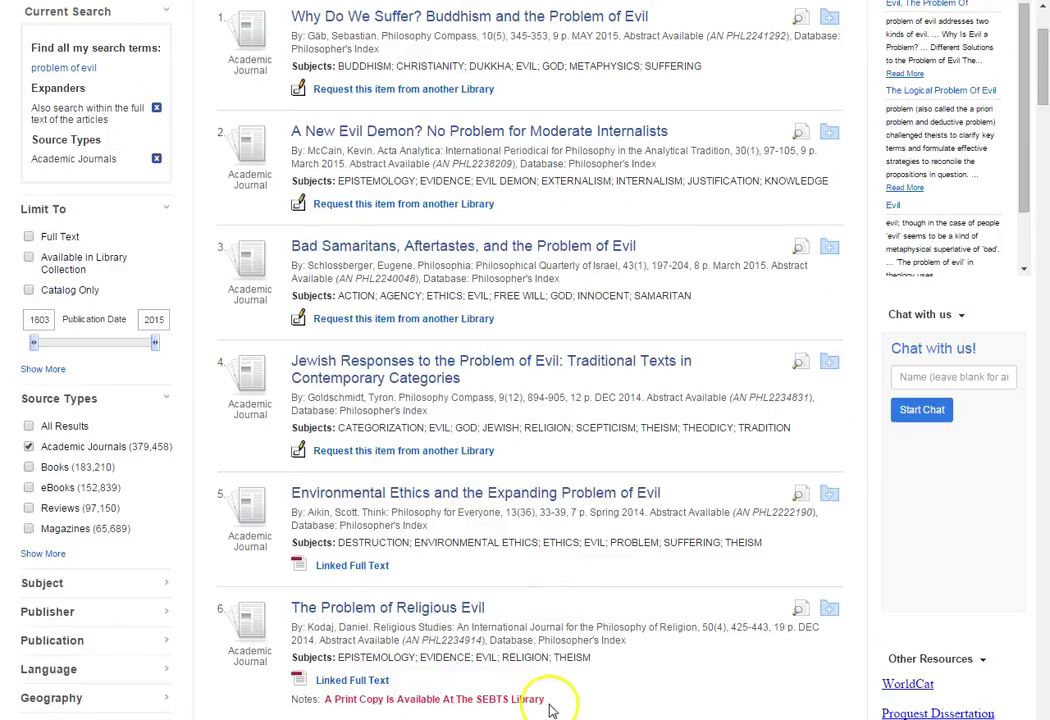
{"action": "scroll", "coordinate": [660, 628], "scroll_direction": "up", "scroll_amount": 2}
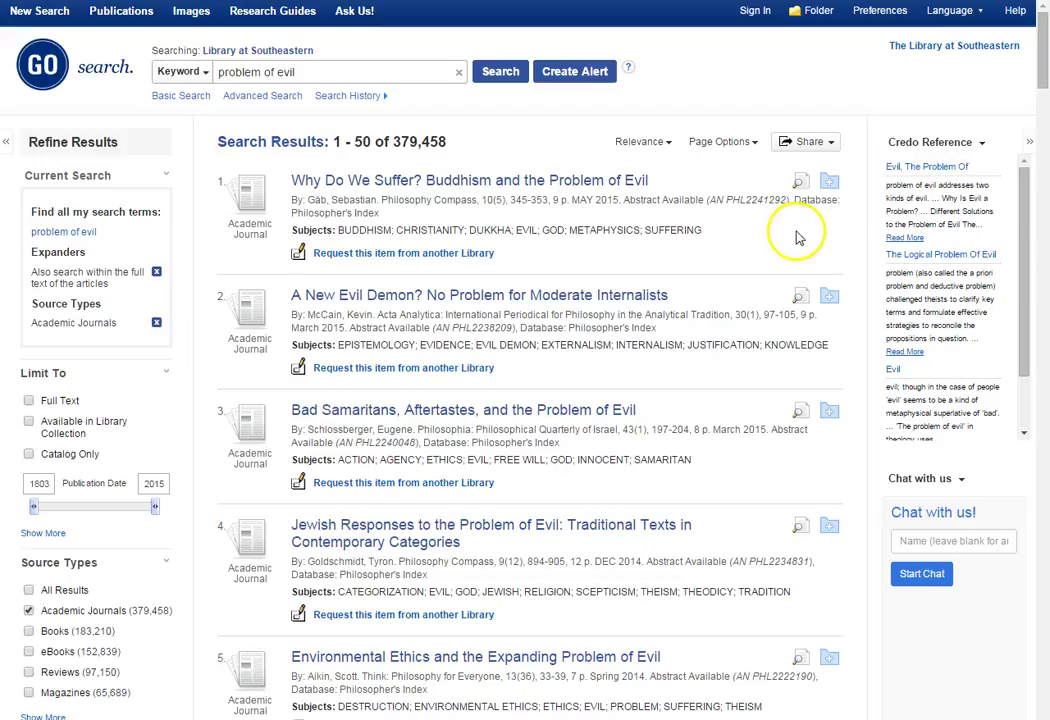
Save the first two journal articles to the folder and bring them up for e-mailing
{"action": "left_click", "coordinate": [829, 181]}
{"action": "left_click", "coordinate": [832, 298]}
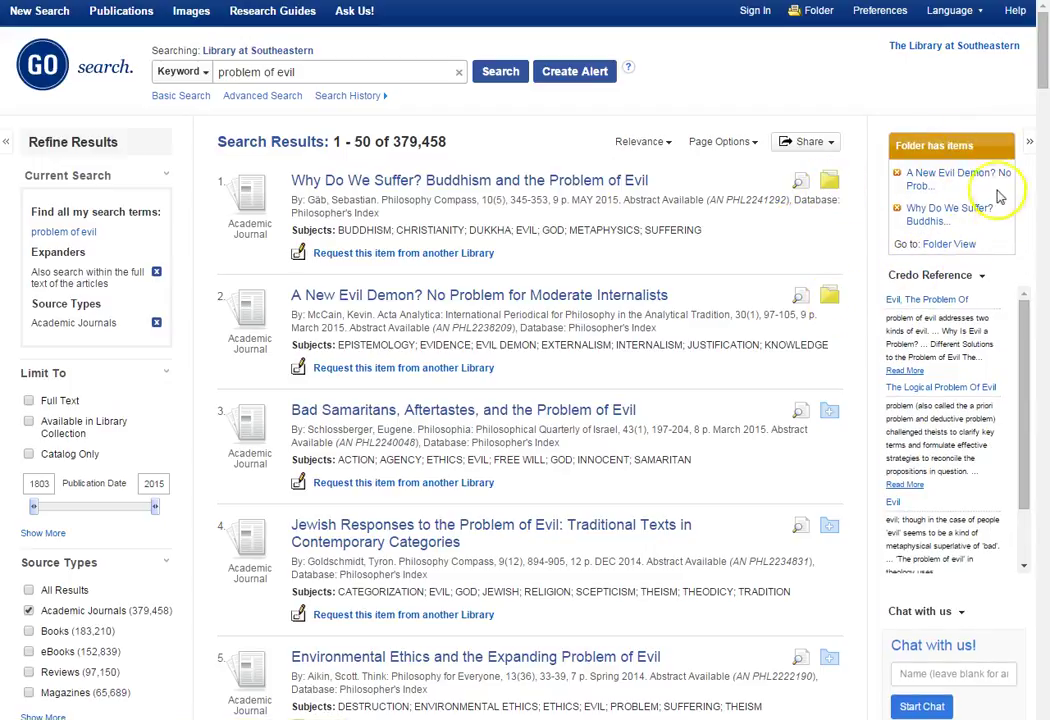
{"action": "left_click", "coordinate": [957, 248]}
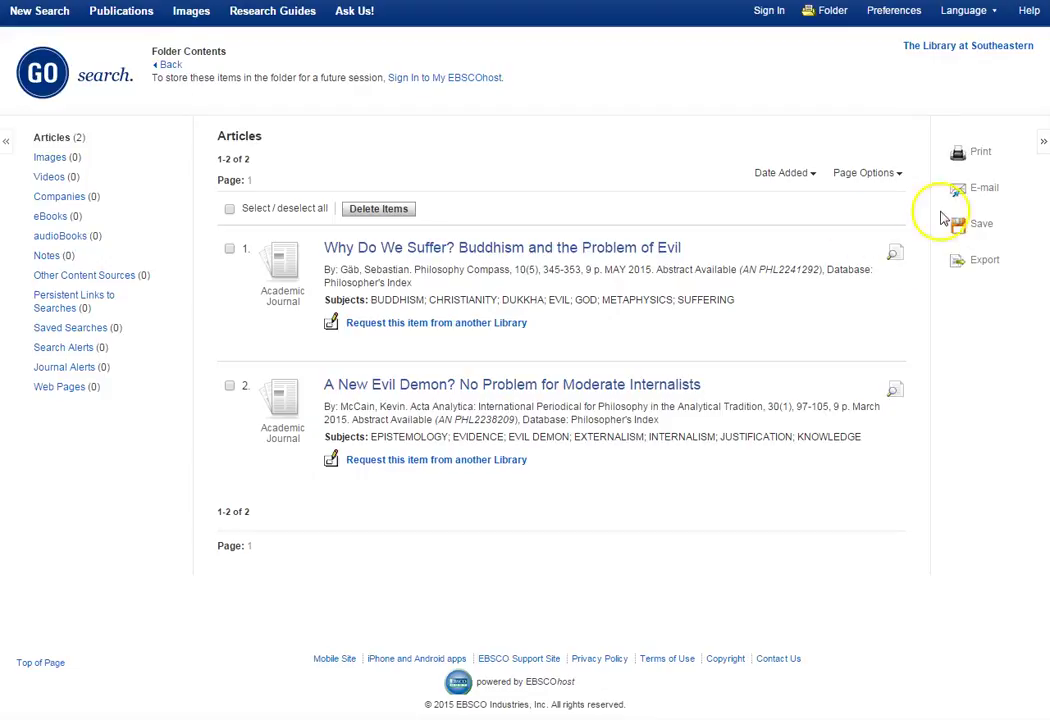
{"action": "left_click", "coordinate": [986, 195]}
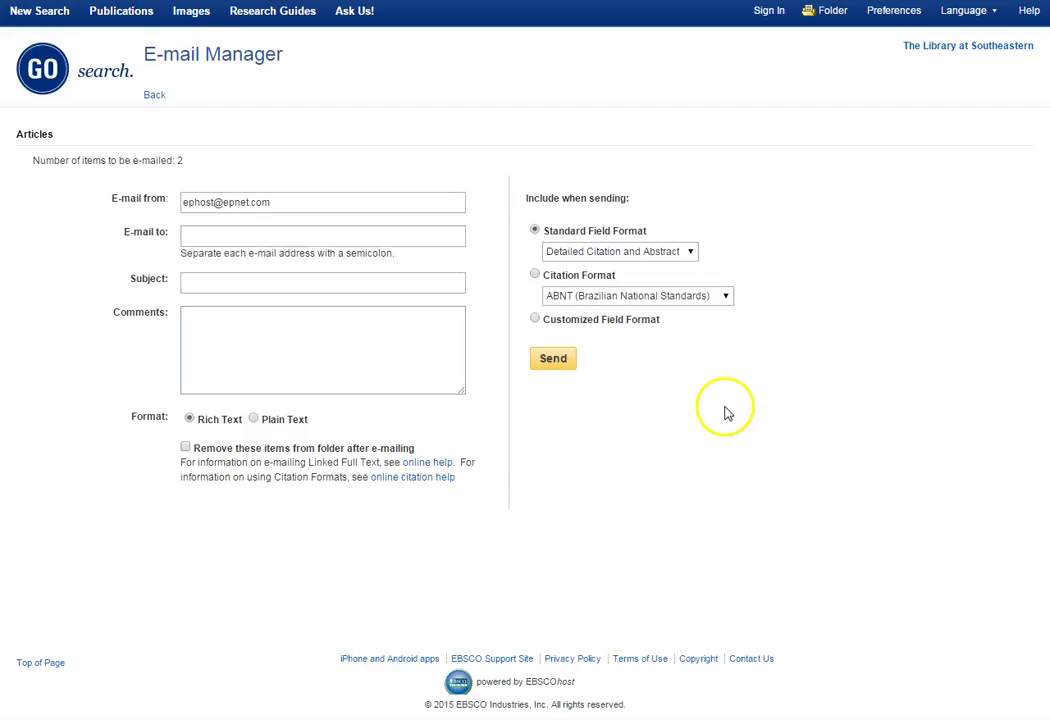
Address the e-mail from the student's address to the interlibrary loan office, subject 'ILL Materials'
{"action": "left_click_drag", "start_coordinate": [279, 203], "coordinate": [162, 200]}
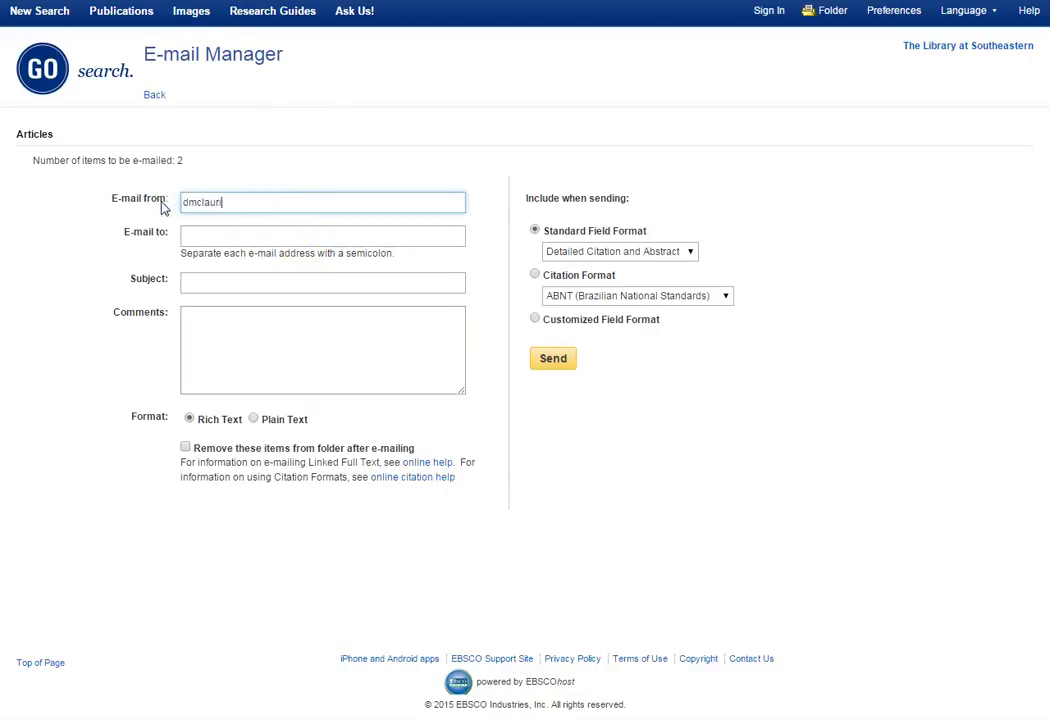
{"action": "key", "text": "Tab"}
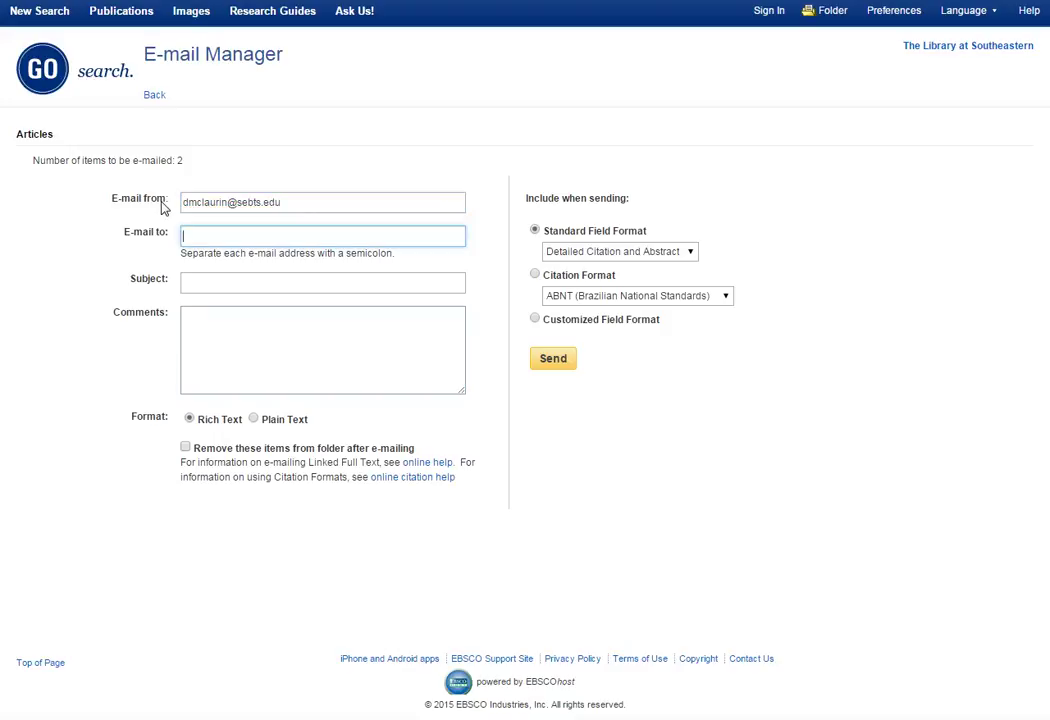
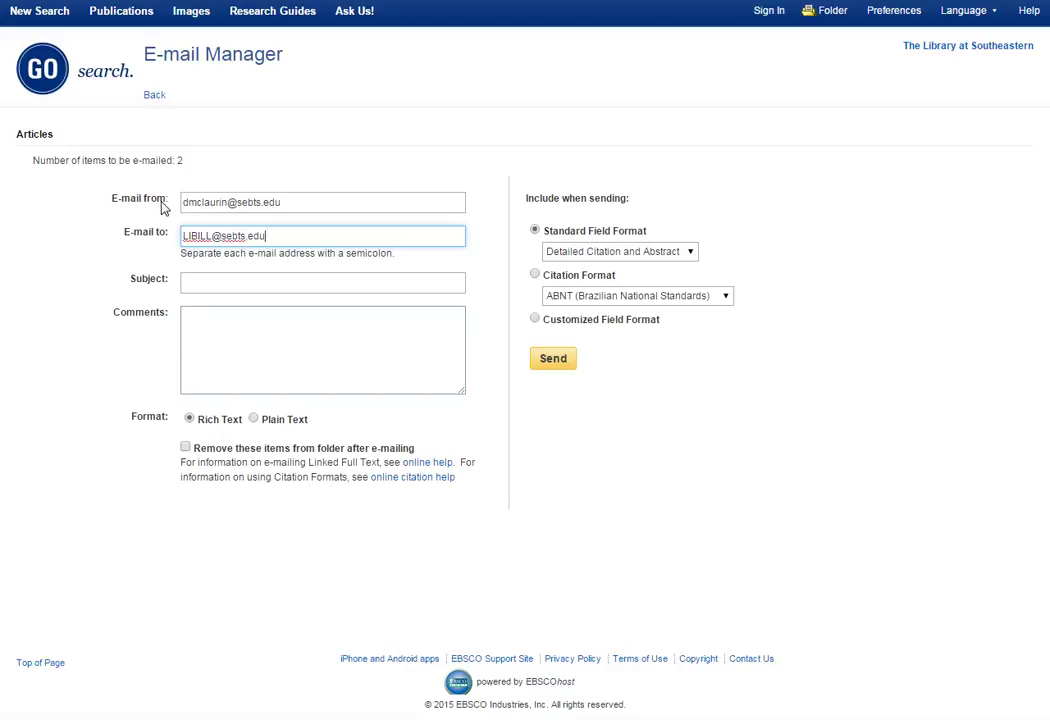
{"action": "left_click", "coordinate": [235, 282]}
{"action": "type", "text": "ILL"}
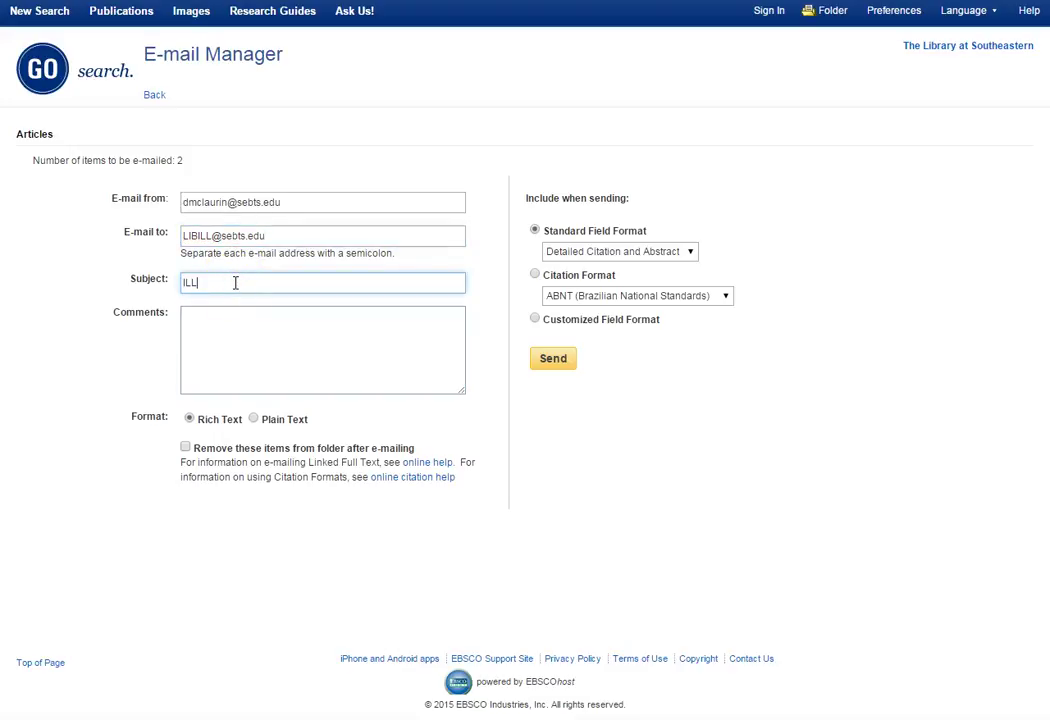
{"action": "type", "text": " Materials"}
Add comments 'Distant Student', 'Name', 'ID #' and 'Mailing Address' on separate lines
{"action": "key", "text": "Tab"}
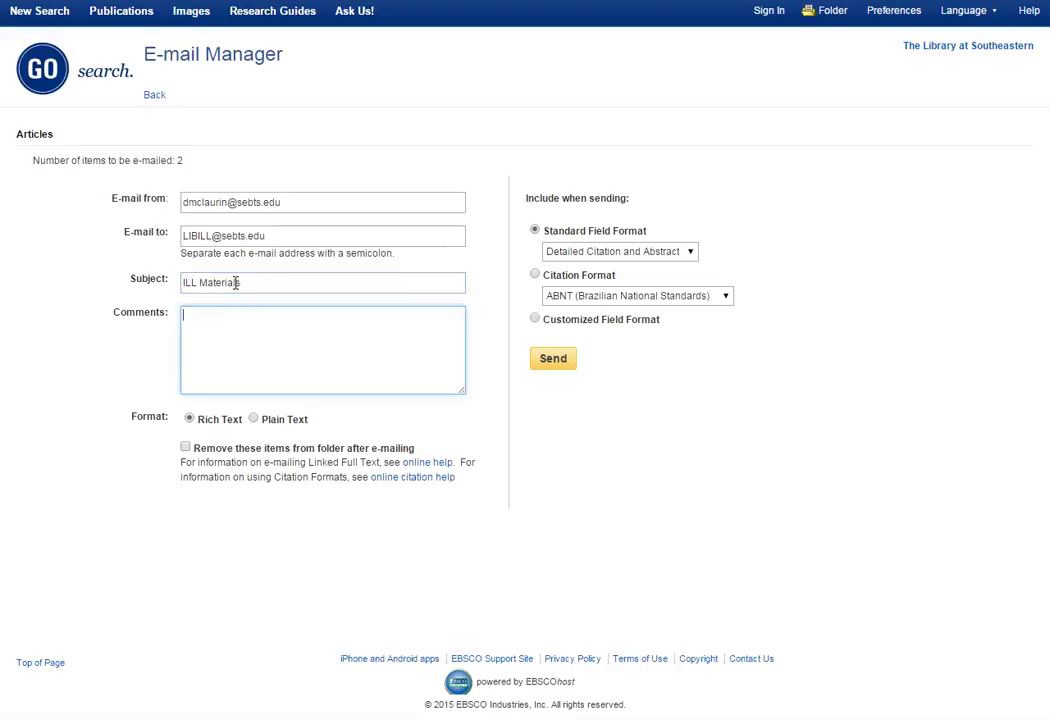
{"action": "type", "text": "Distant Student"}
{"action": "key", "text": "Return"}
{"action": "type", "text": "Name"}
{"action": "key", "text": "Return"}
{"action": "type", "text": "I"}
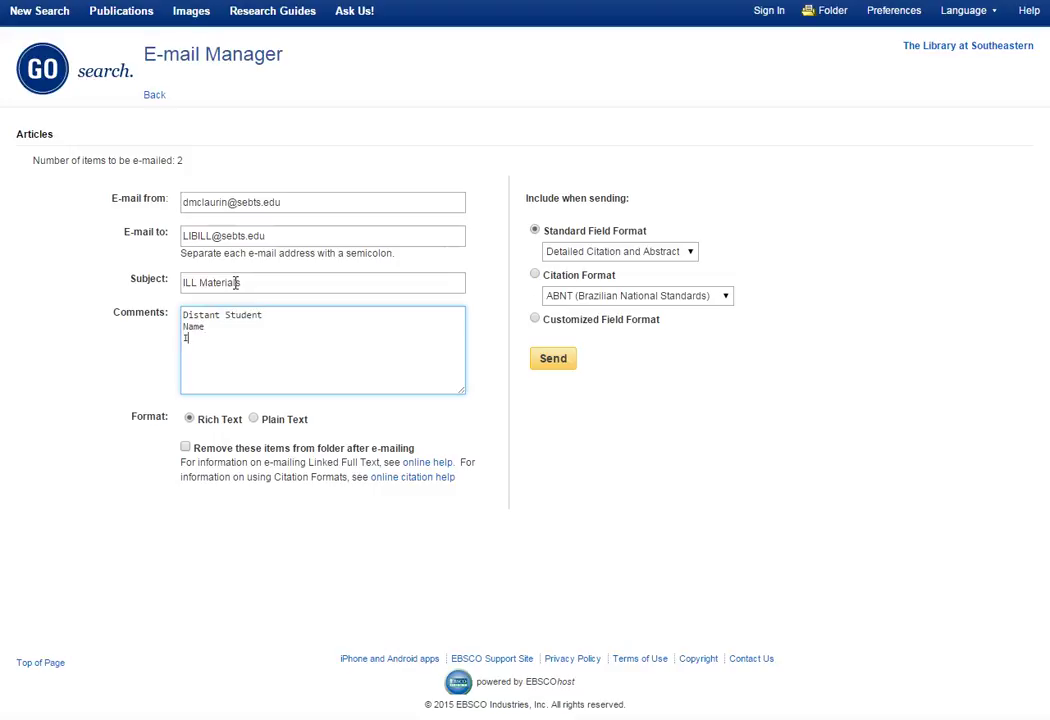
{"action": "type", "text": "D #"}
{"action": "key", "text": "Return"}
{"action": "type", "text": "Mailing Address"}
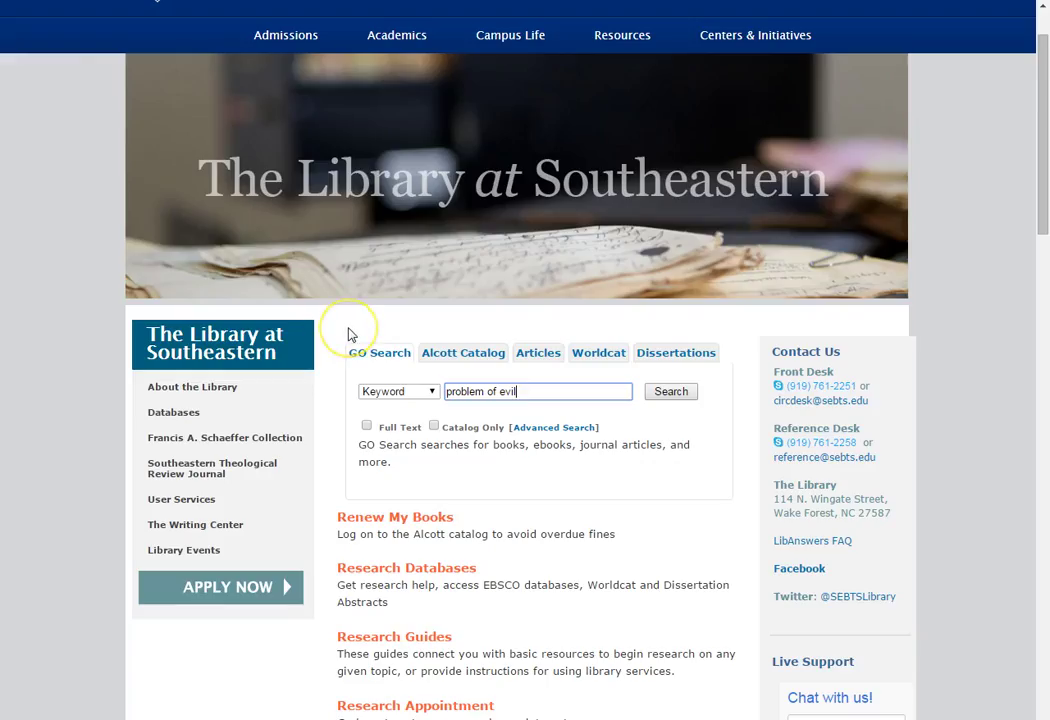
Search WorldCat for 'problem of evil' and open the sixth result, The Problem of Evil
{"action": "left_click", "coordinate": [604, 360]}
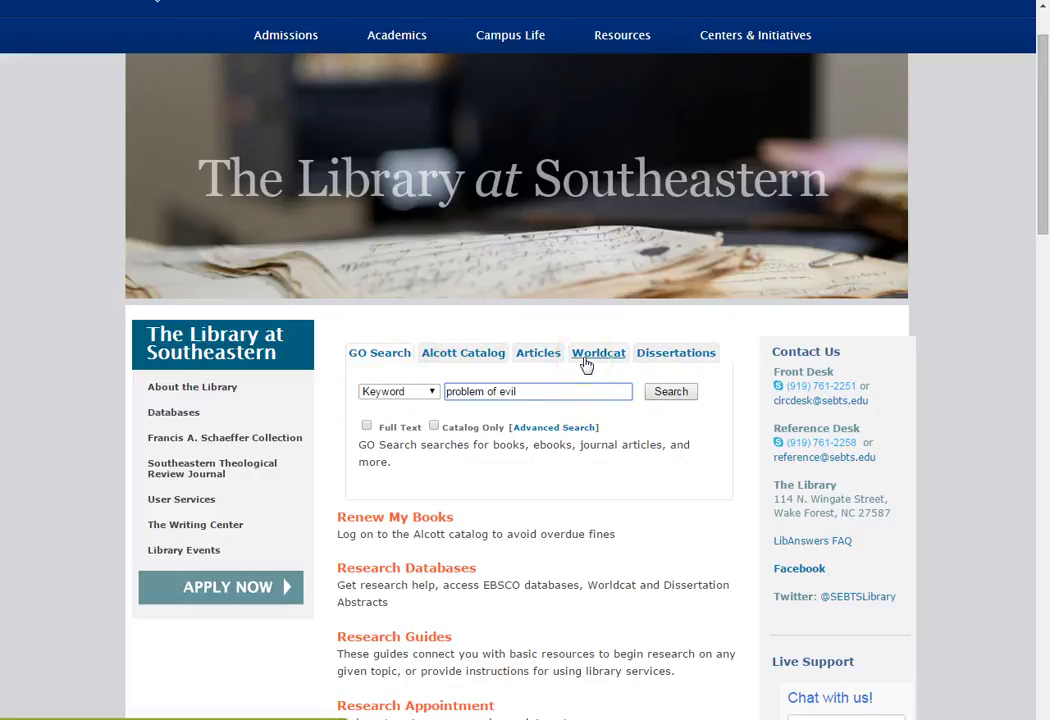
{"action": "left_click", "coordinate": [587, 366]}
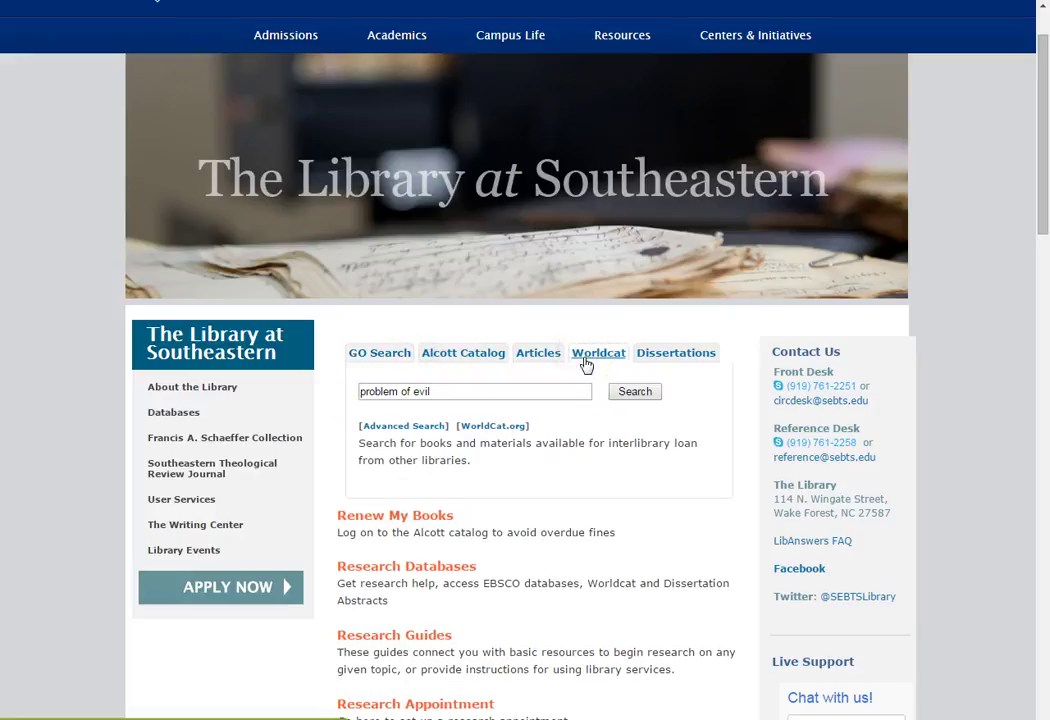
{"action": "left_click", "coordinate": [434, 396]}
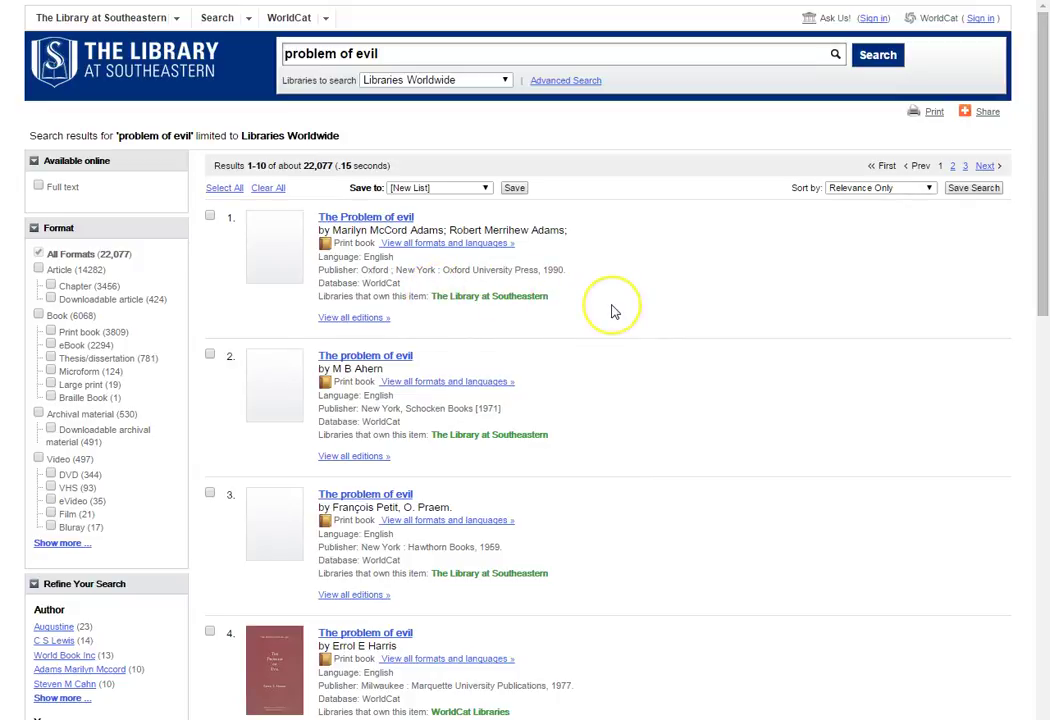
{"action": "scroll", "coordinate": [614, 312], "scroll_direction": "down", "scroll_amount": 5}
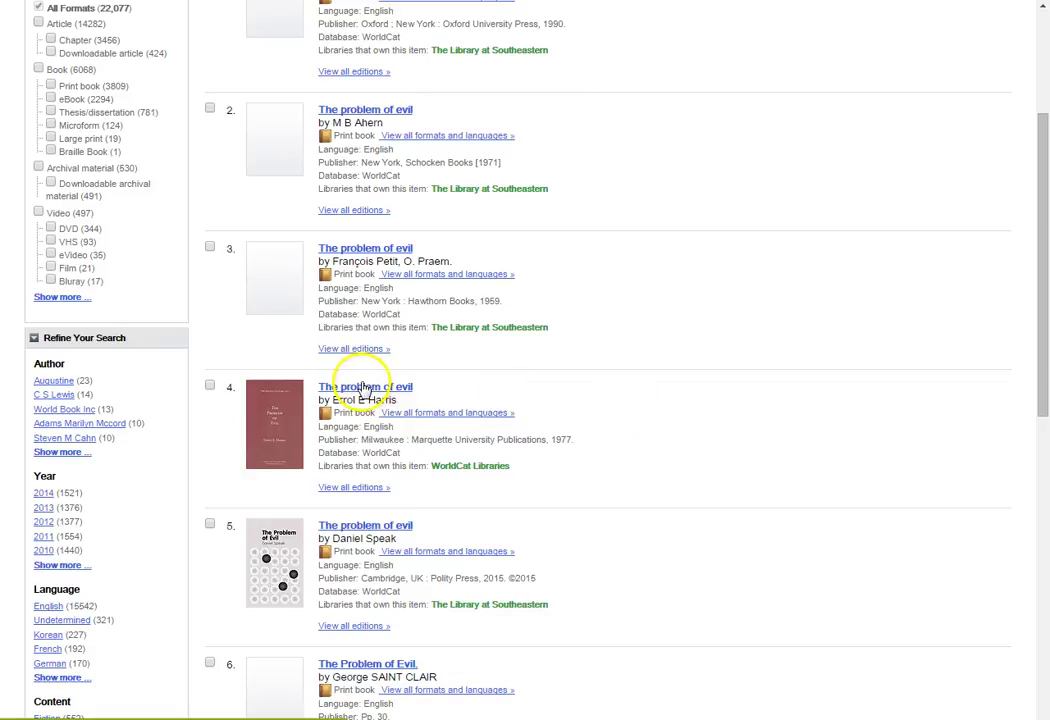
{"action": "scroll", "coordinate": [493, 398], "scroll_direction": "down", "scroll_amount": 2}
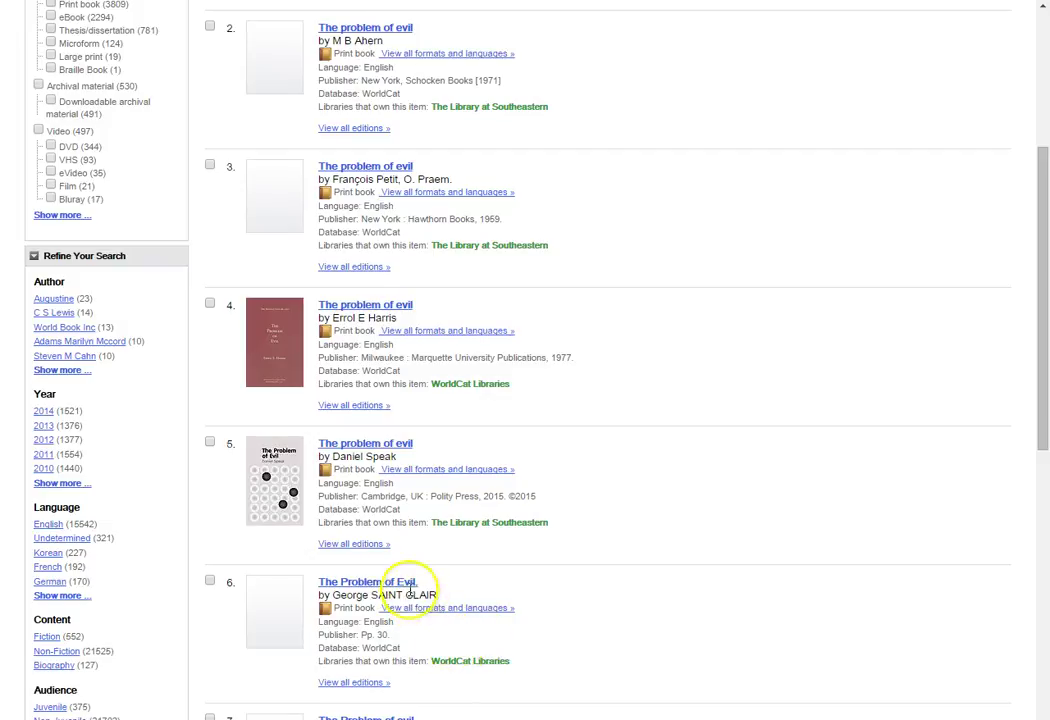
{"action": "left_click", "coordinate": [400, 586]}
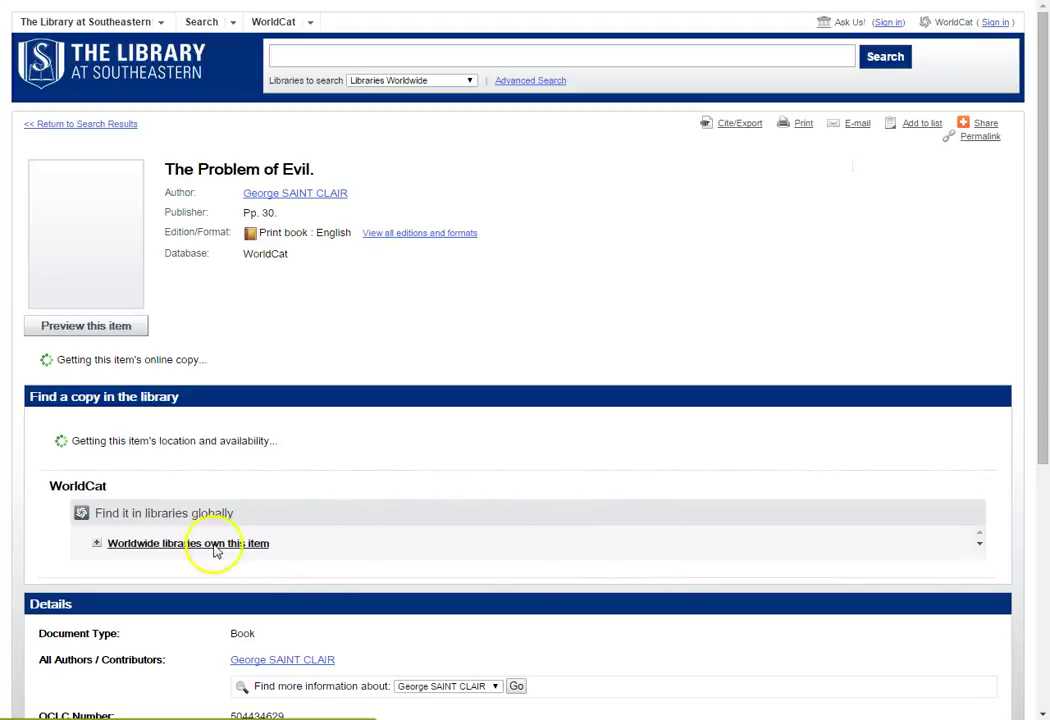
Show the worldwide libraries owning The Problem of Evil and request it from another library
{"action": "left_click", "coordinate": [158, 462]}
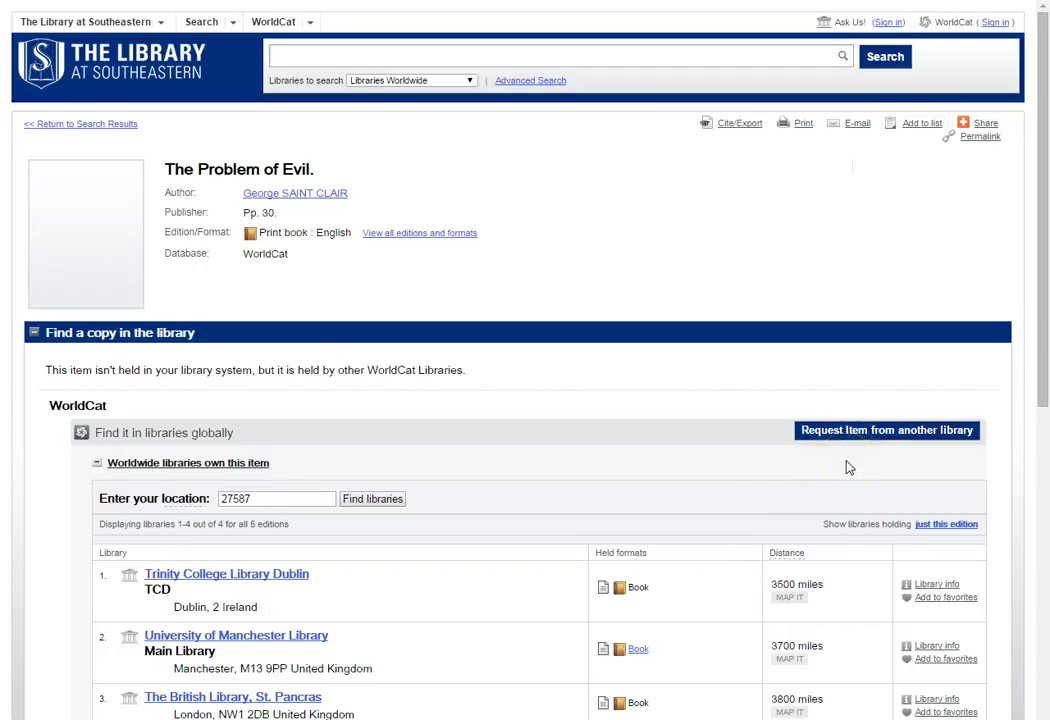
{"action": "left_click", "coordinate": [853, 436]}
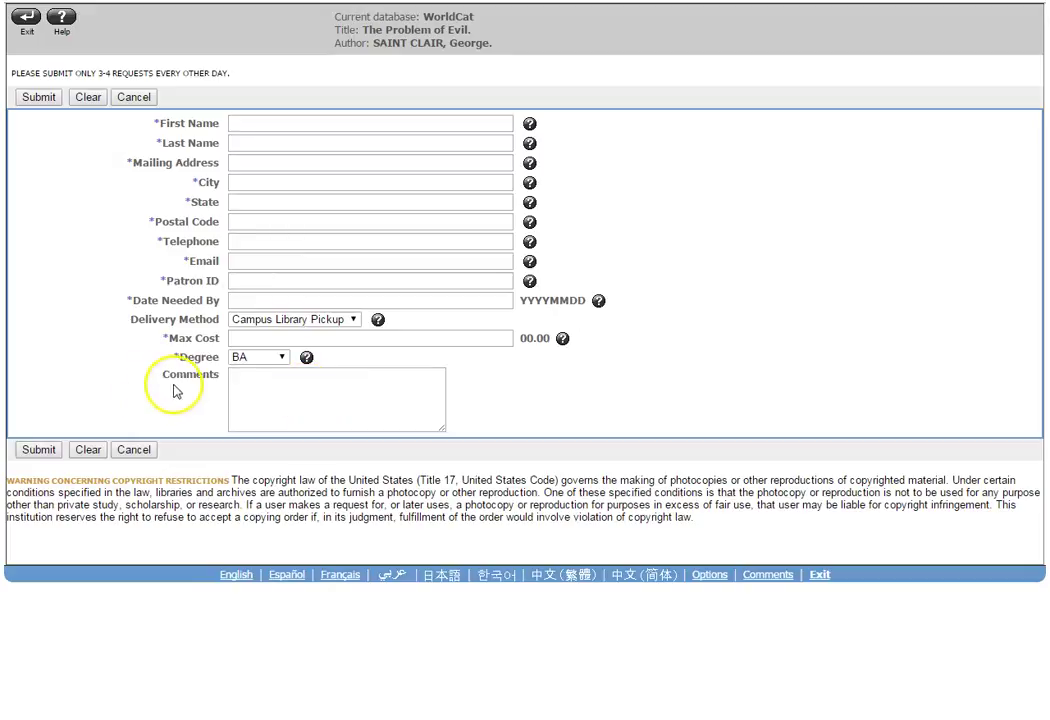
Enter 'Distance Student' and 'Chapter 3' in the request's Comments box
{"action": "left_click", "coordinate": [248, 387]}
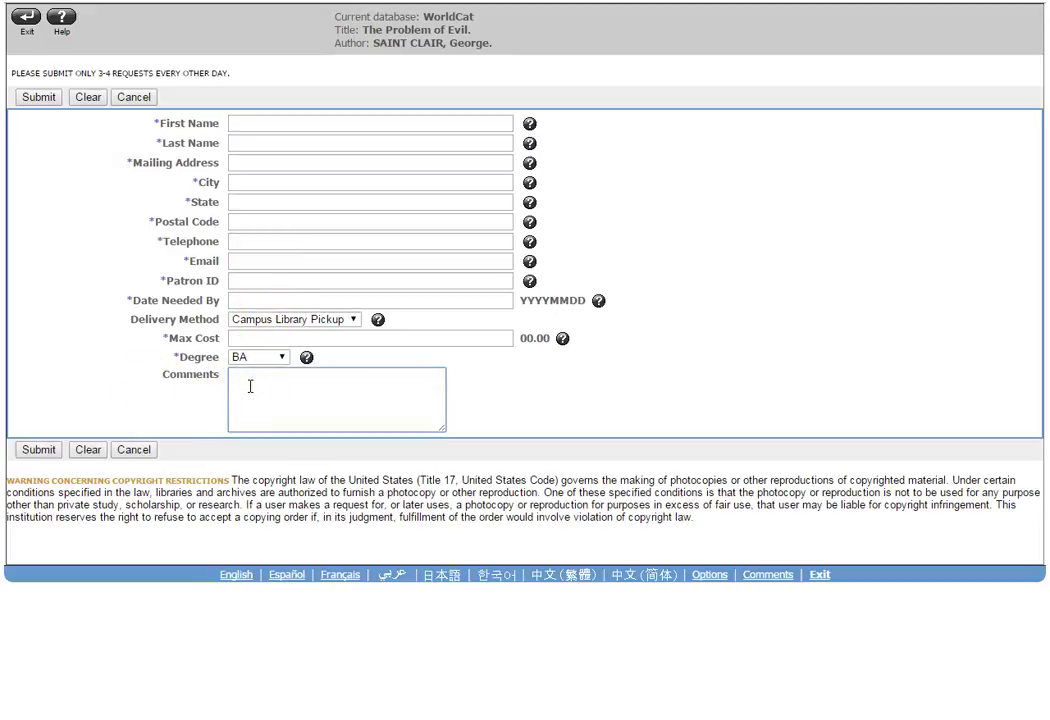
{"action": "type", "text": "Distance Stud"}
{"action": "type", "text": "ent "}
{"action": "type", "text": "Chapter 3"}
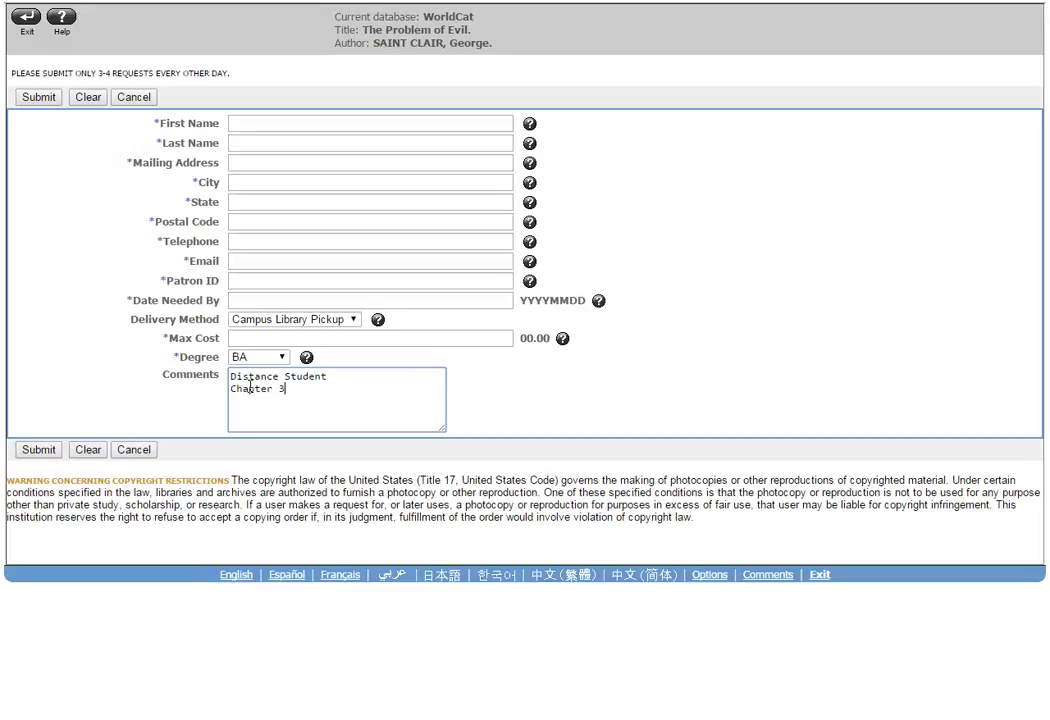